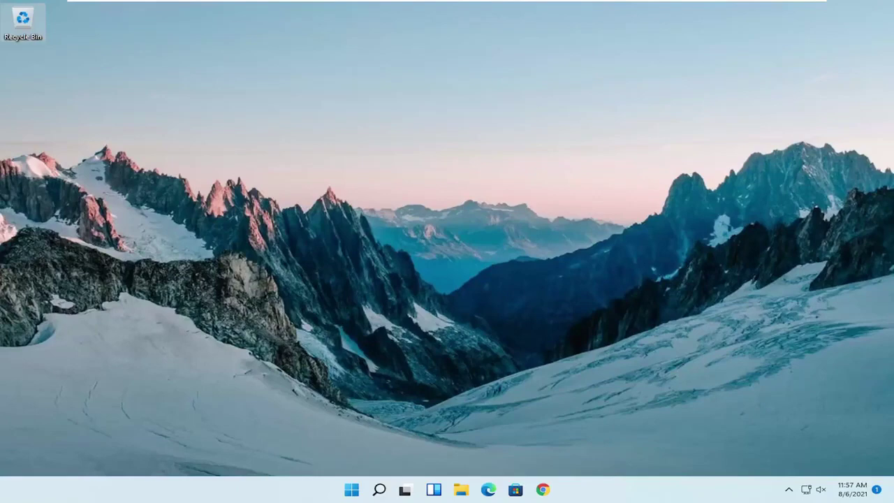
# - Search 'regedit', run Registry Editor as administrator and approve the UAC prompt
pyautogui.click(381, 492)
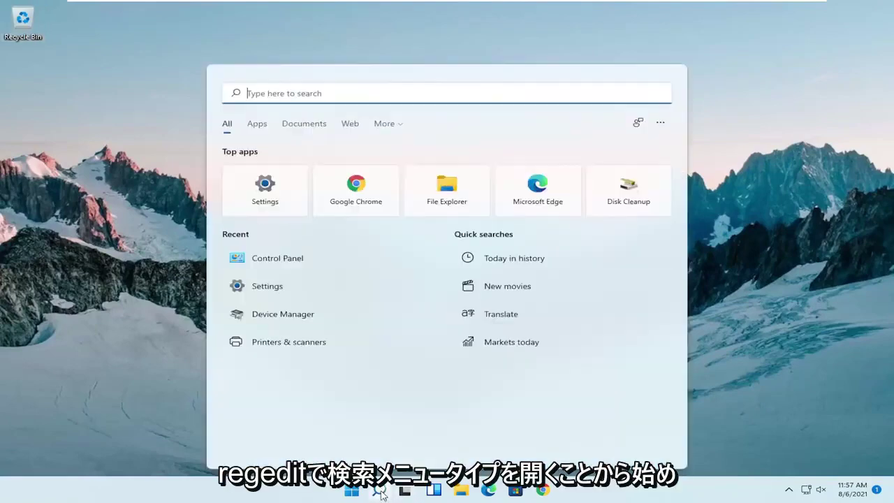
pyautogui.write('regedit')
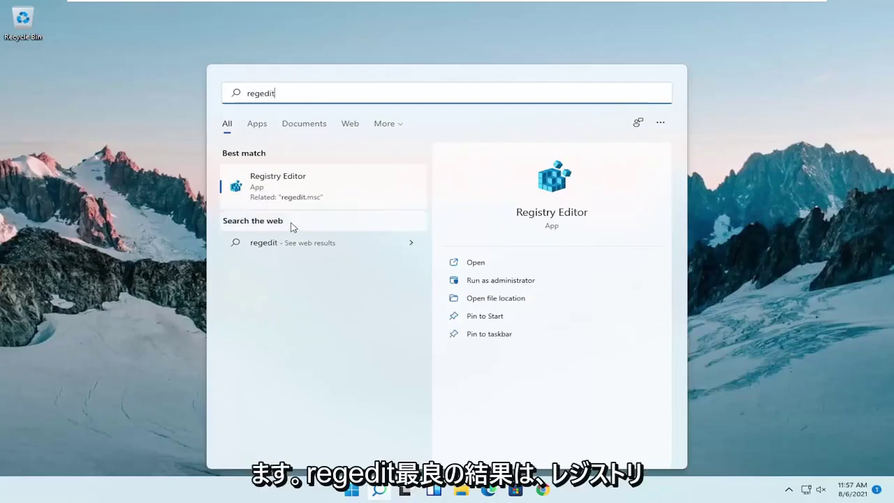
pyautogui.rightClick(275, 187)
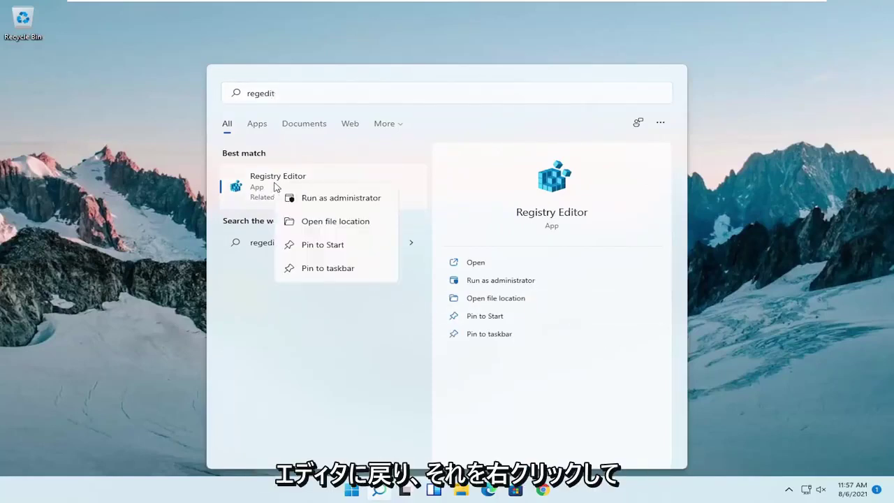
pyautogui.click(323, 198)
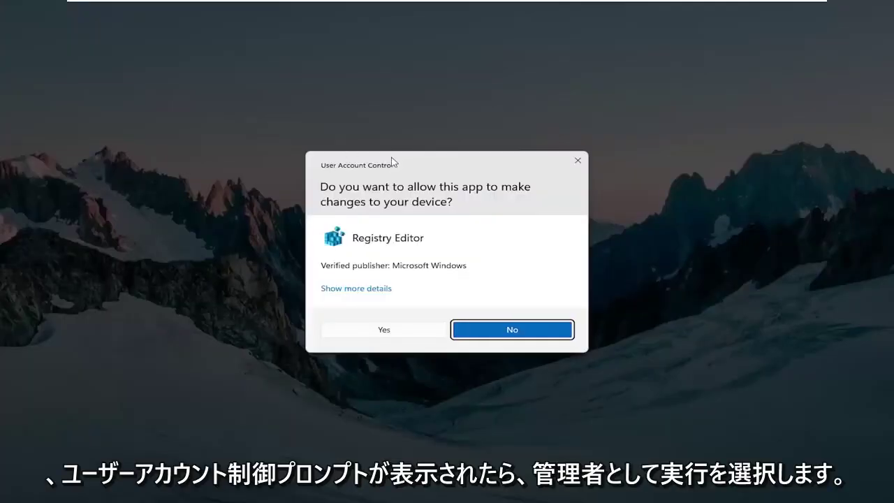
pyautogui.click(383, 330)
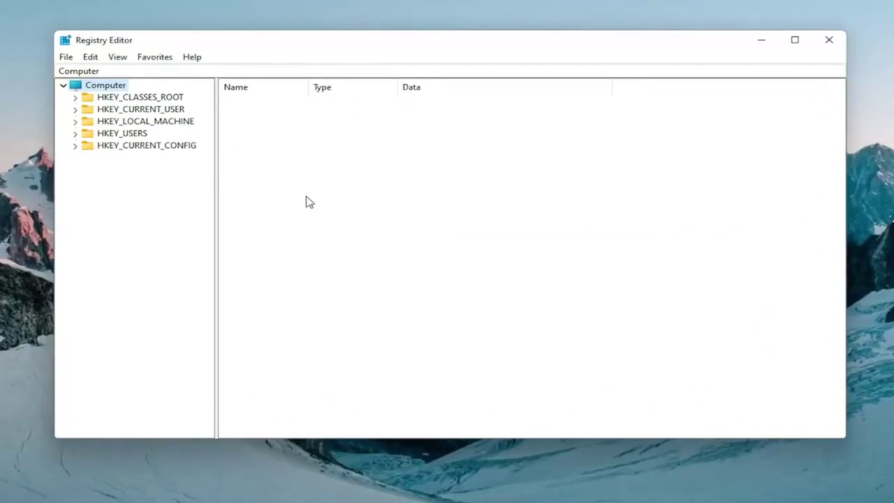
pyautogui.click(66, 57)
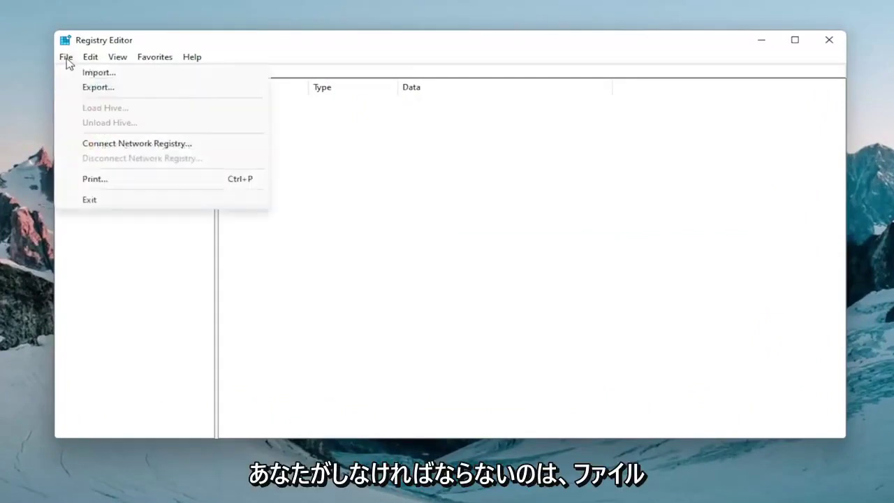
pyautogui.click(97, 87)
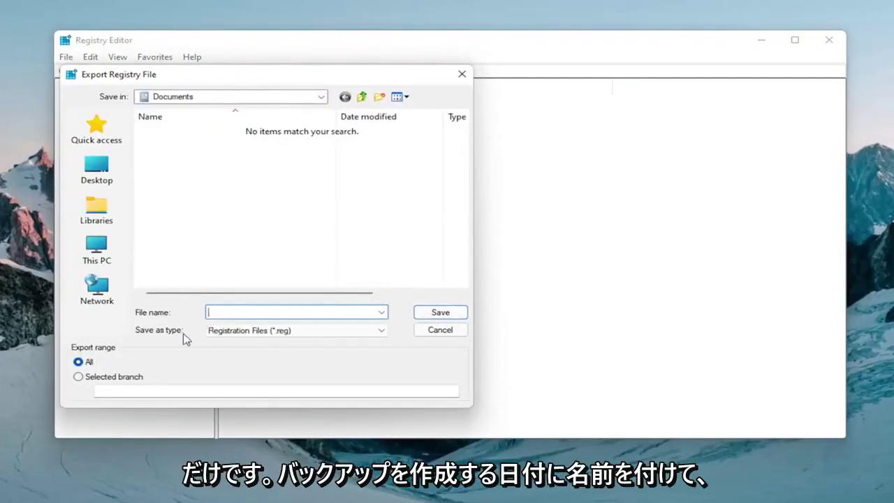
pyautogui.click(96, 252)
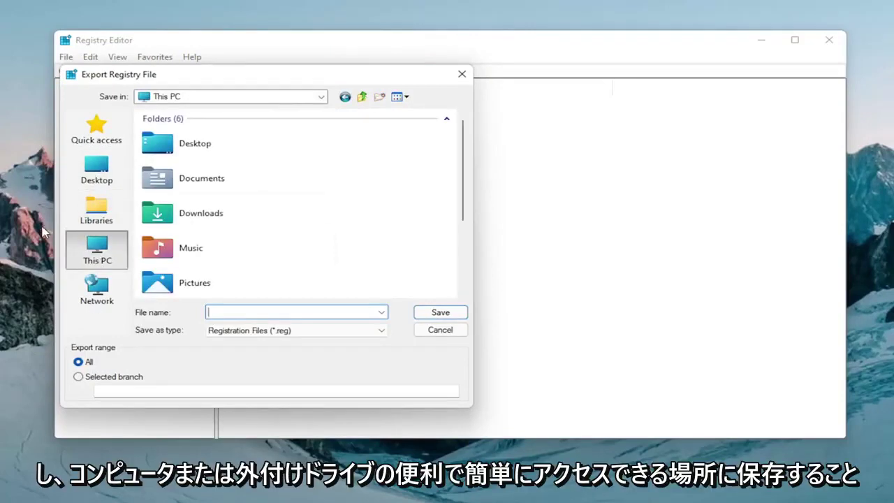
pyautogui.click(462, 75)
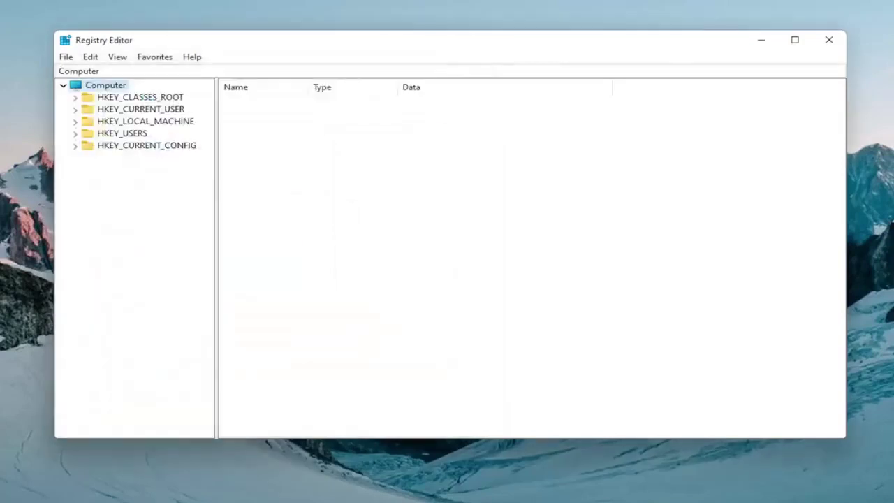
pyautogui.click(69, 58)
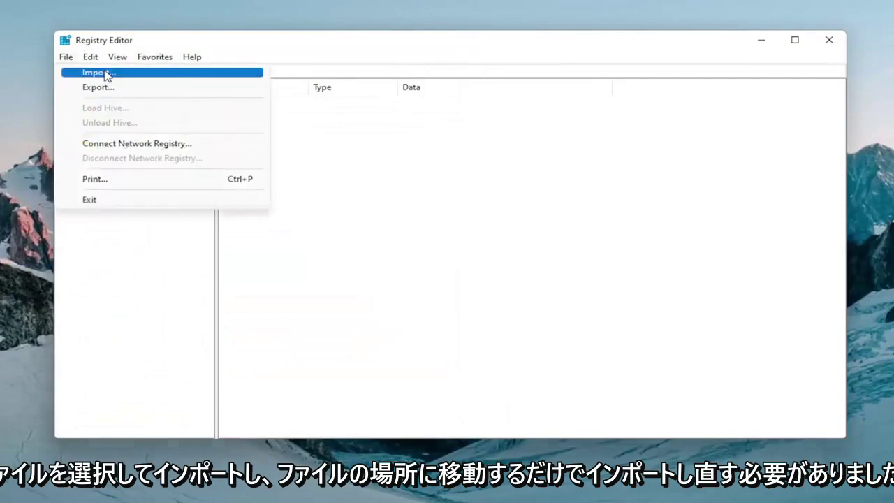
pyautogui.click(105, 72)
pyautogui.click(118, 183)
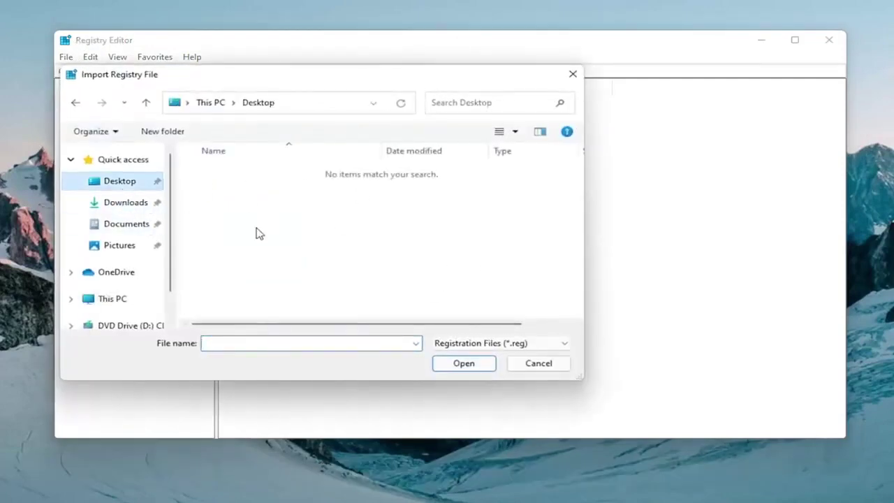
pyautogui.click(532, 364)
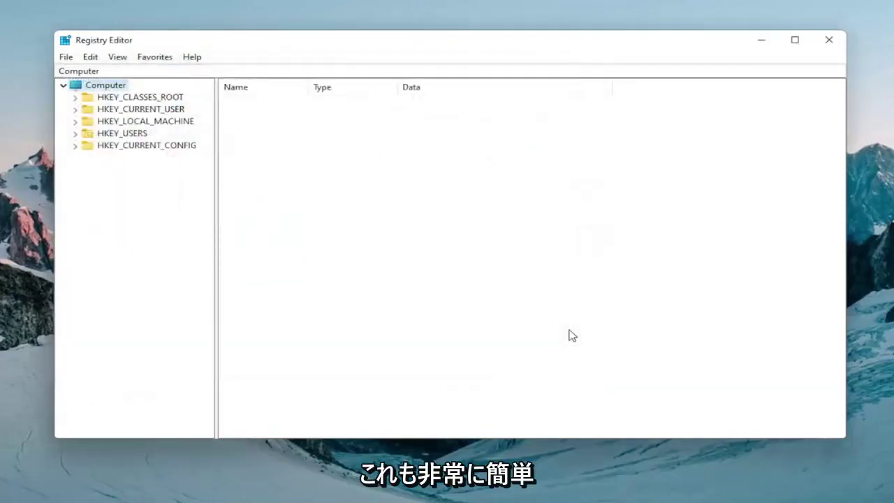
# - Open HKEY_CURRENT_USER\System\GameConfigStore and change GameDVR_Enabled to 0
pyautogui.click(105, 123)
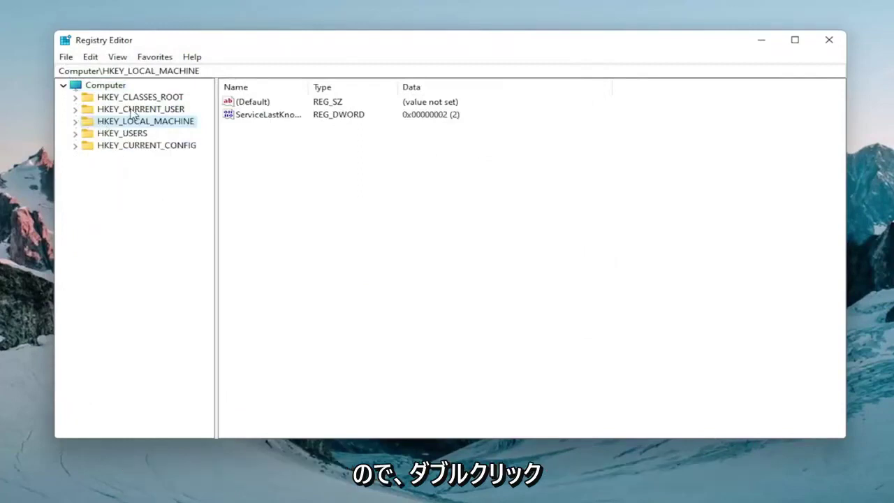
pyautogui.doubleClick(134, 111)
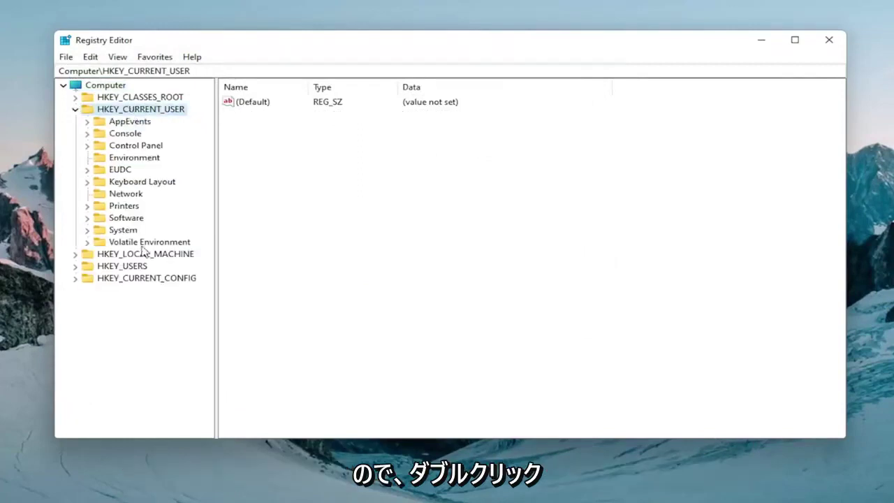
pyautogui.doubleClick(124, 231)
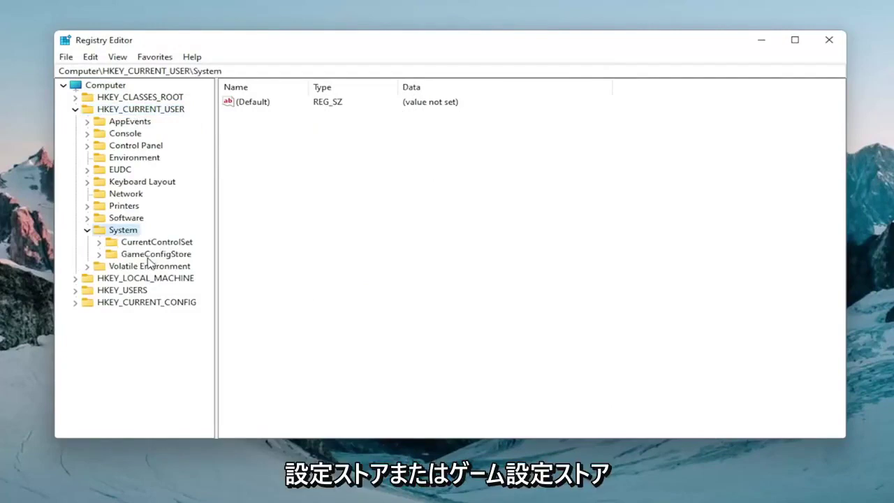
pyautogui.click(149, 260)
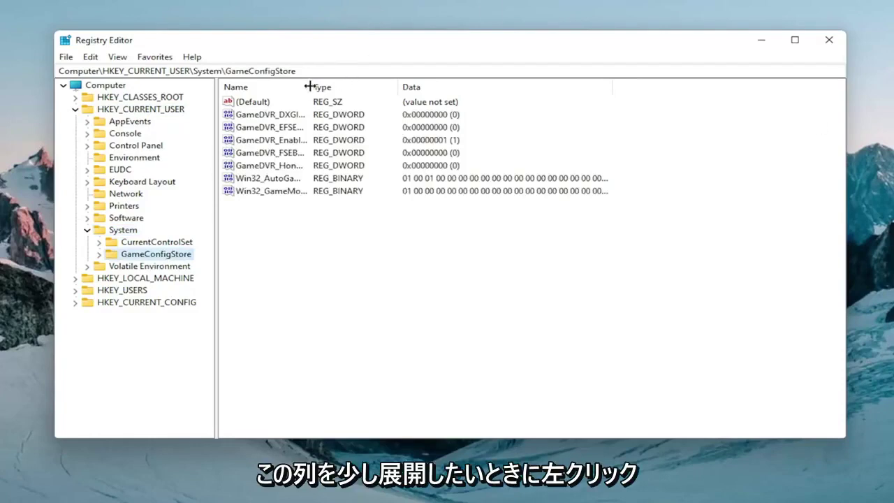
pyautogui.moveTo(310, 86); pyautogui.dragTo(404, 91)
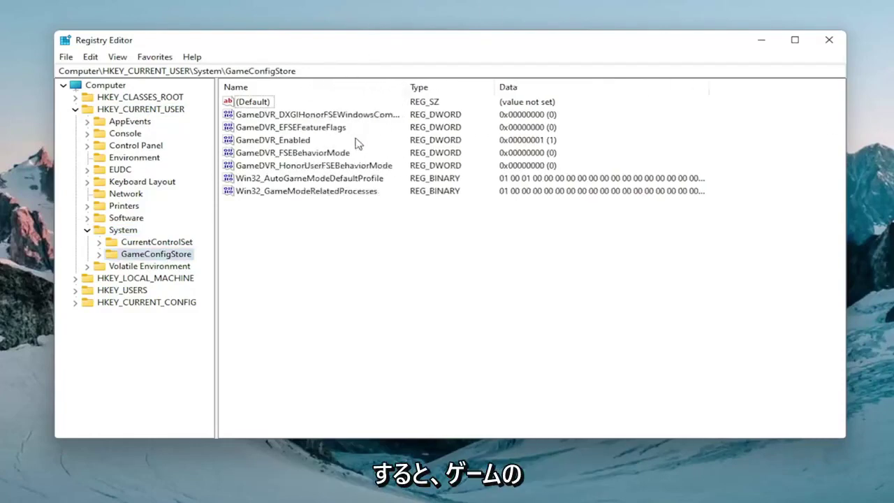
pyautogui.doubleClick(293, 140)
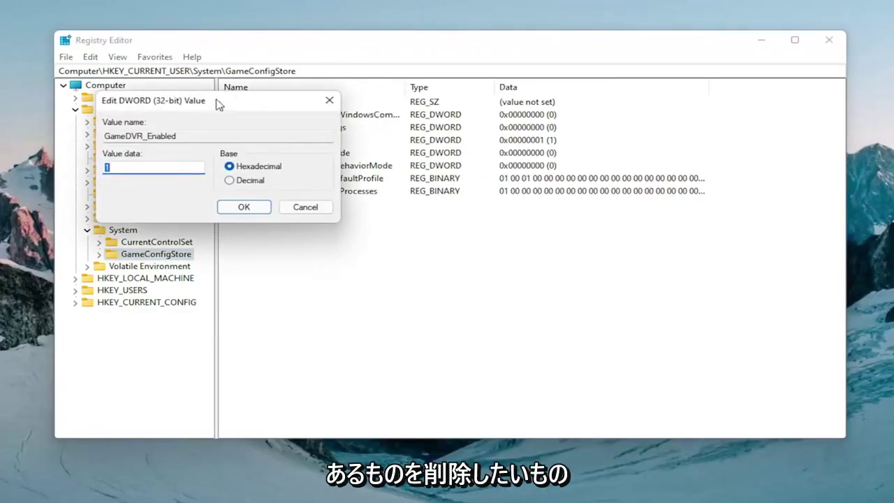
pyautogui.moveTo(219, 104); pyautogui.dragTo(465, 140)
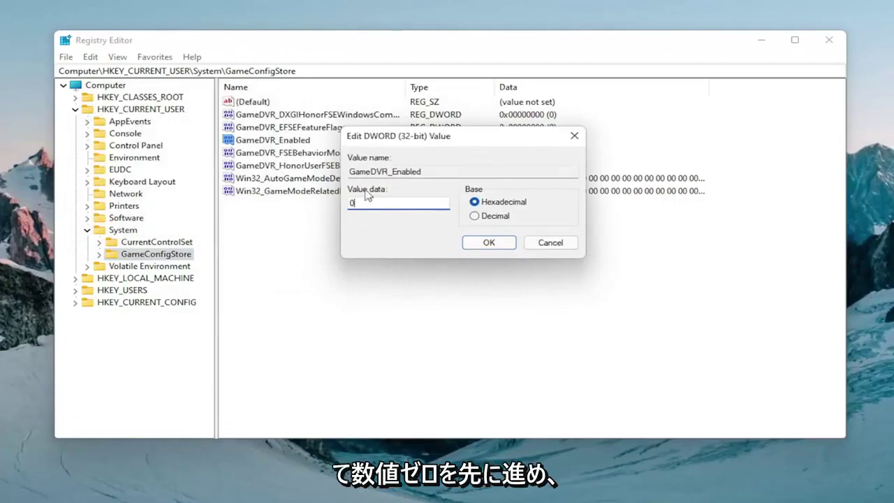
pyautogui.click(489, 242)
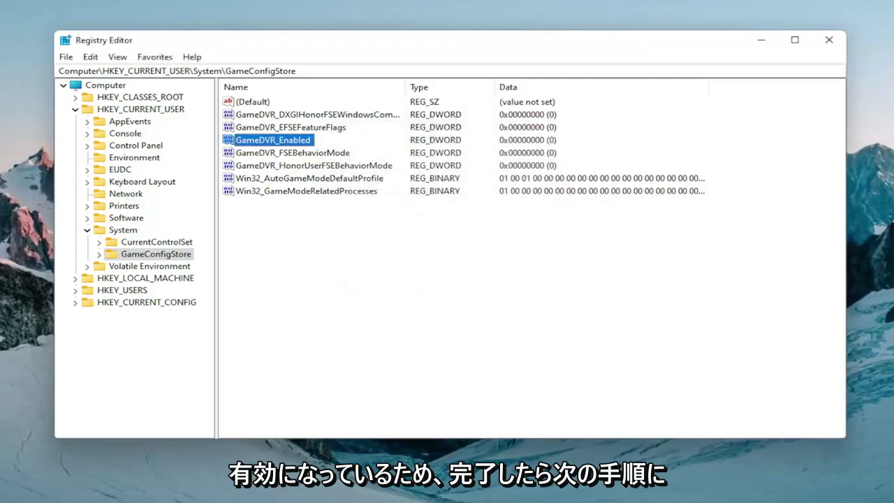
# - Collapse HKEY_CURRENT_USER and expand HKEY_LOCAL_MACHINE\SOFTWARE\Microsoft
pyautogui.click(87, 231)
pyautogui.click(75, 110)
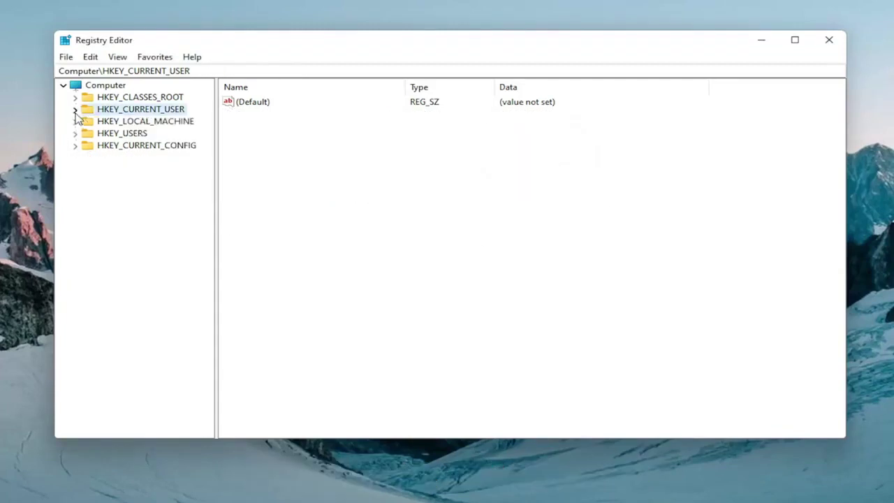
pyautogui.click(101, 122)
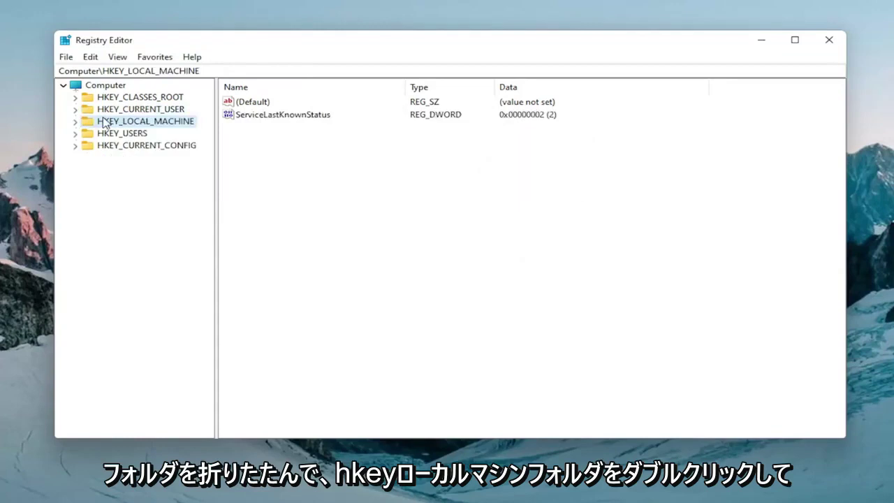
pyautogui.doubleClick(105, 122)
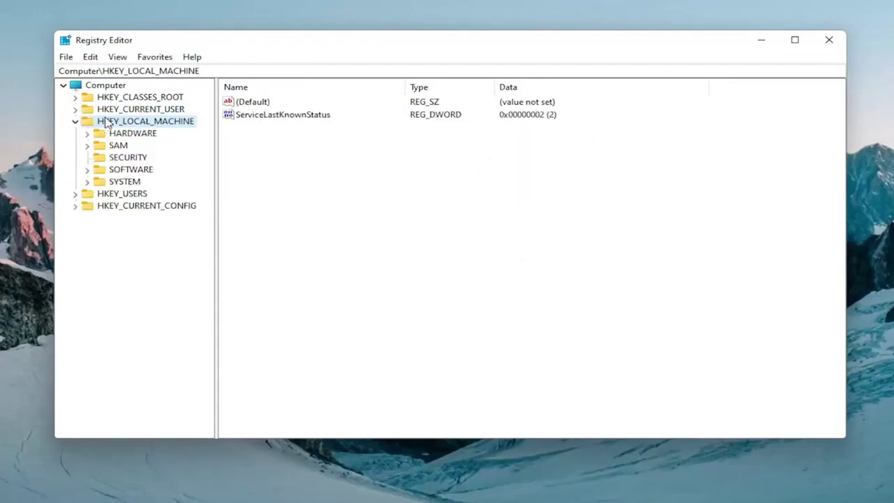
pyautogui.doubleClick(126, 171)
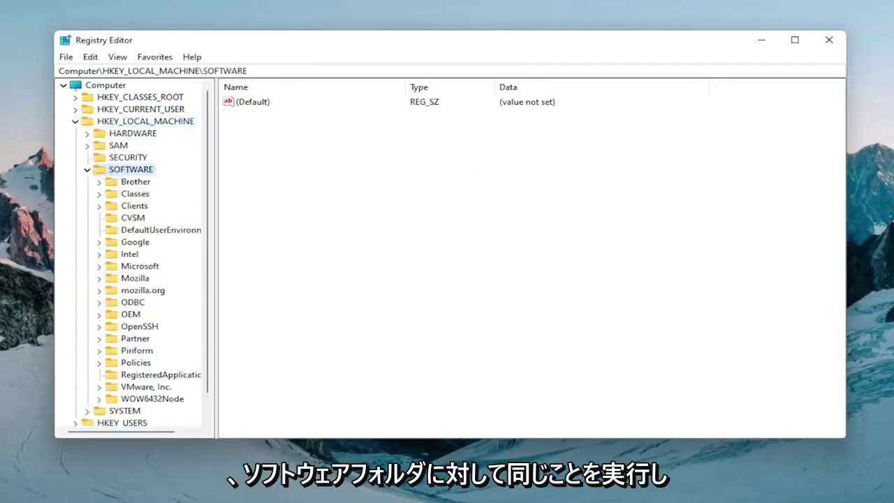
pyautogui.doubleClick(136, 268)
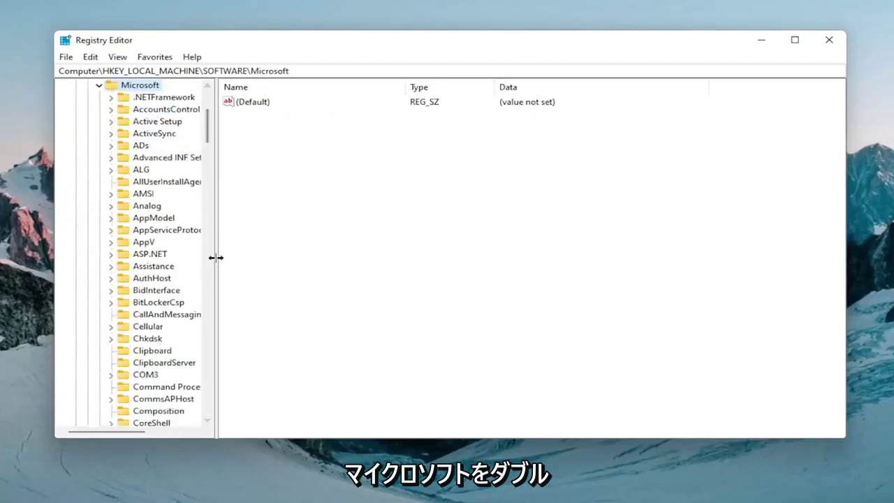
# - Scroll down the Microsoft subkeys and expand PolicyManager, then its default key
pyautogui.moveTo(215, 258); pyautogui.dragTo(270, 267)
pyautogui.scroll(-20, 139, 279)
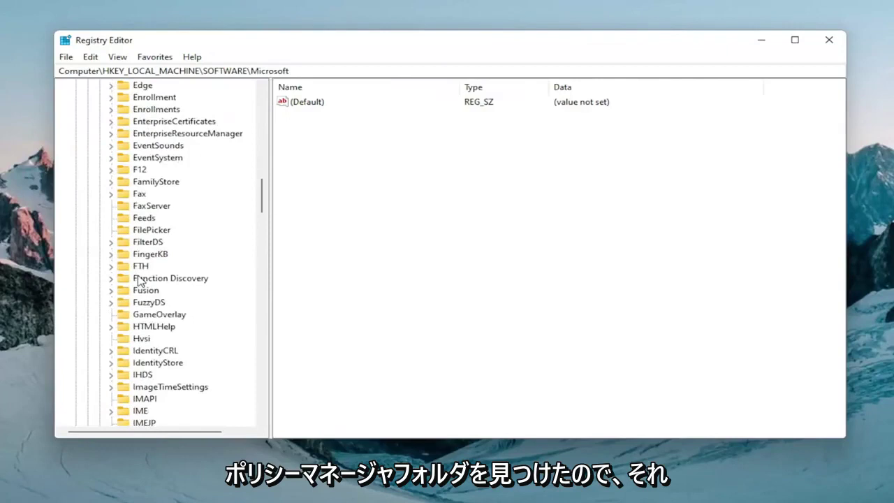
pyautogui.scroll(-20, 138, 287)
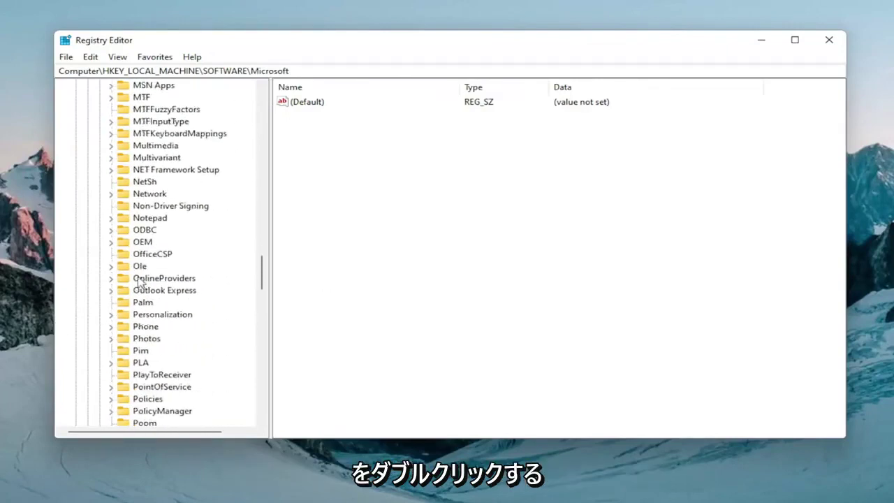
pyautogui.scroll(-2, 144, 293)
pyautogui.doubleClick(154, 340)
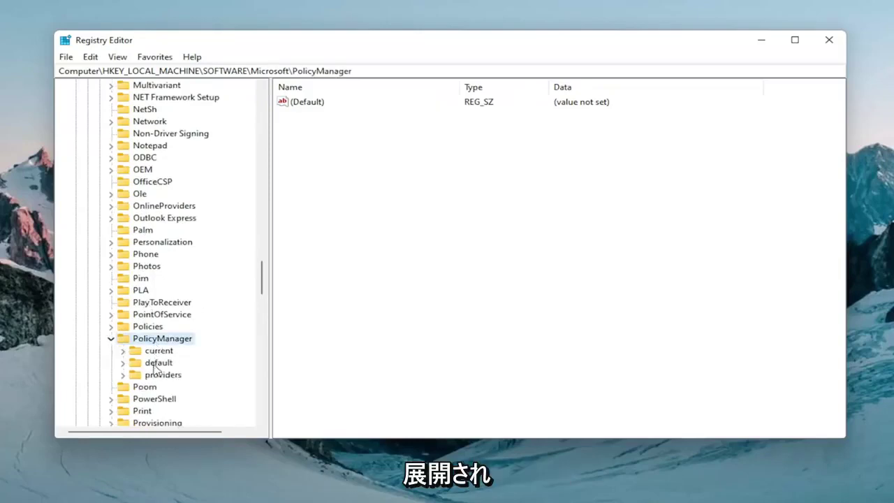
pyautogui.doubleClick(156, 363)
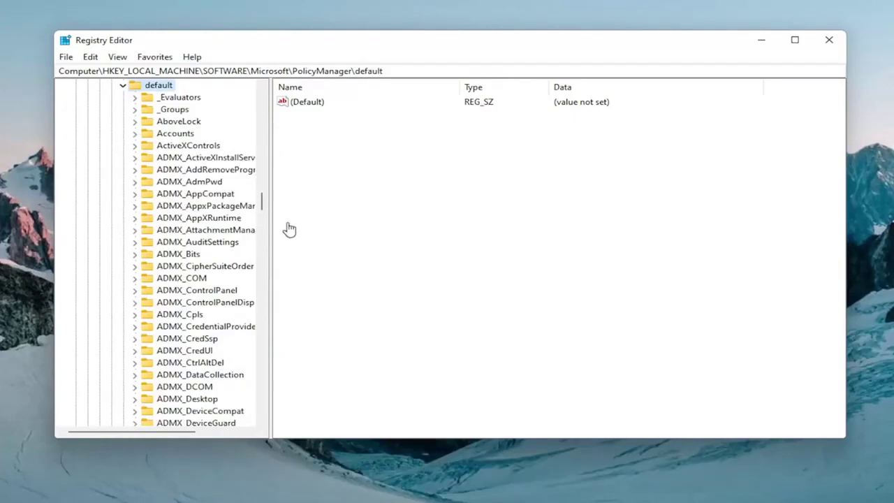
# - Widen the key tree and jump to ApplicationManagement under default by typing 'appl'
pyautogui.moveTo(270, 207); pyautogui.dragTo(329, 215)
pyautogui.click(238, 207)
pyautogui.scroll(-20, 224, 254)
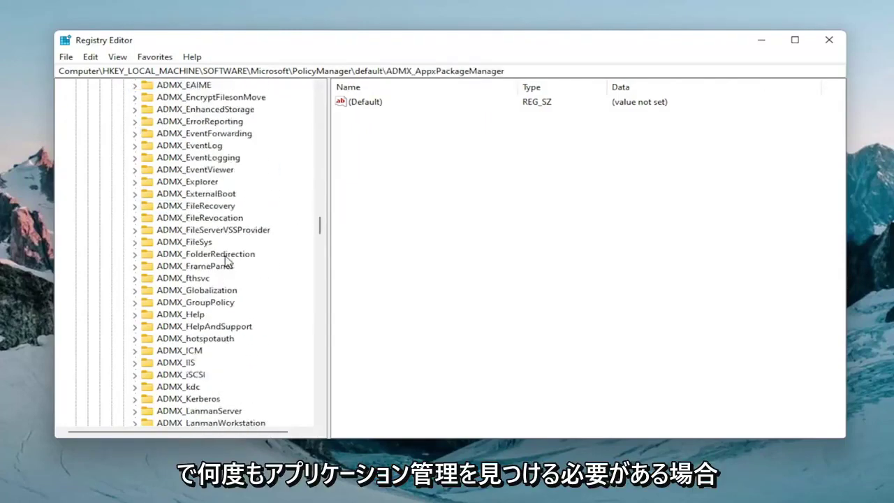
pyautogui.scroll(-20, 220, 265)
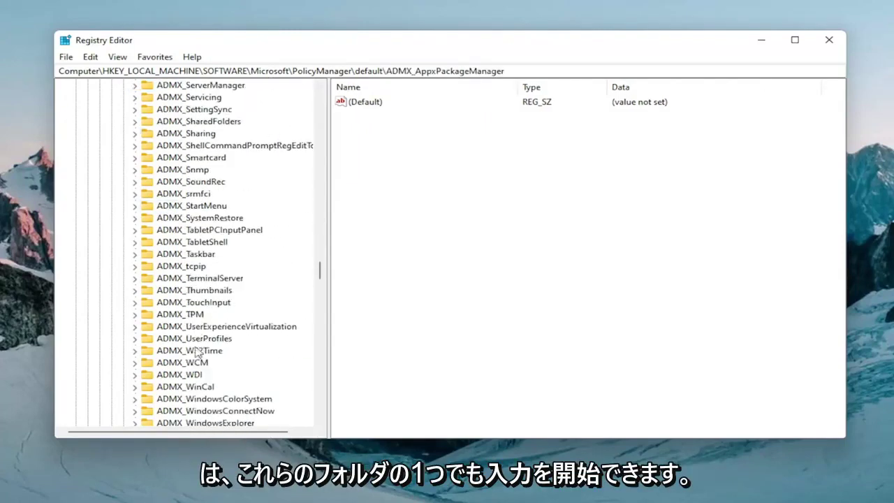
pyautogui.scroll(20, 197, 334)
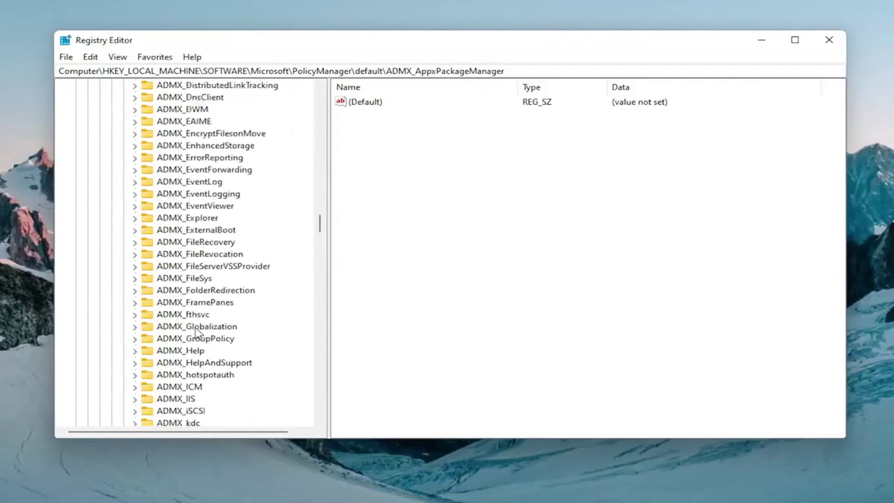
pyautogui.click(201, 316)
pyautogui.write('appl')
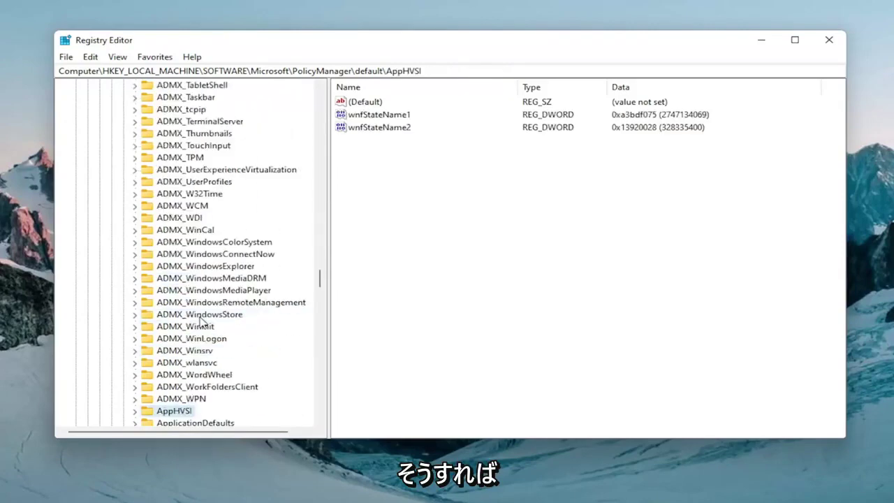
pyautogui.press('Down')
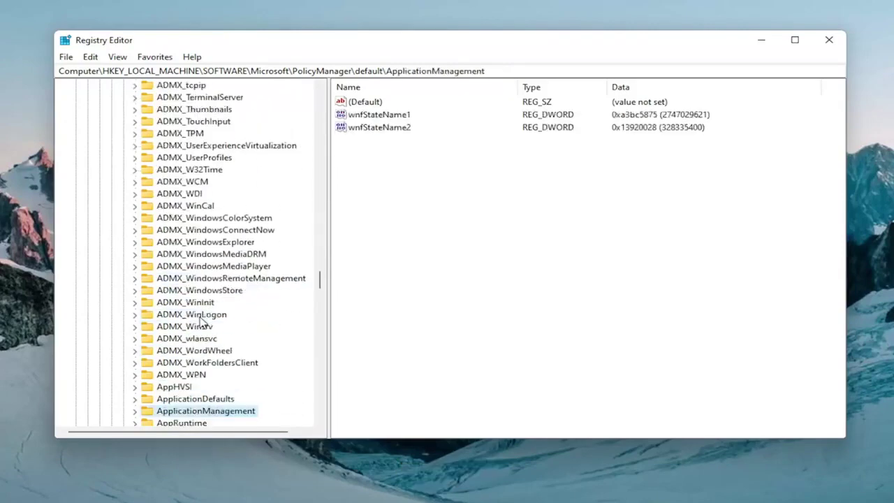
pyautogui.scroll(-2, 199, 321)
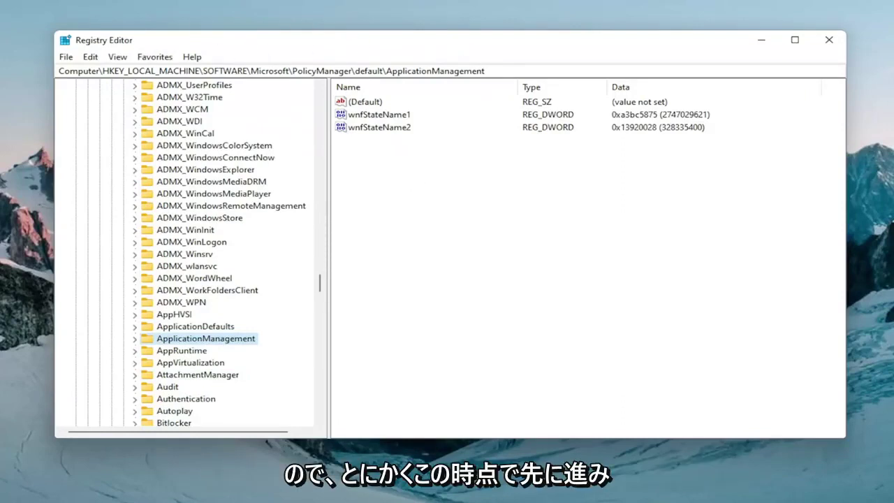
# - Under ApplicationManagement\AllowGameDVR, change the data of the entry named 'value' to 0
pyautogui.doubleClick(219, 339)
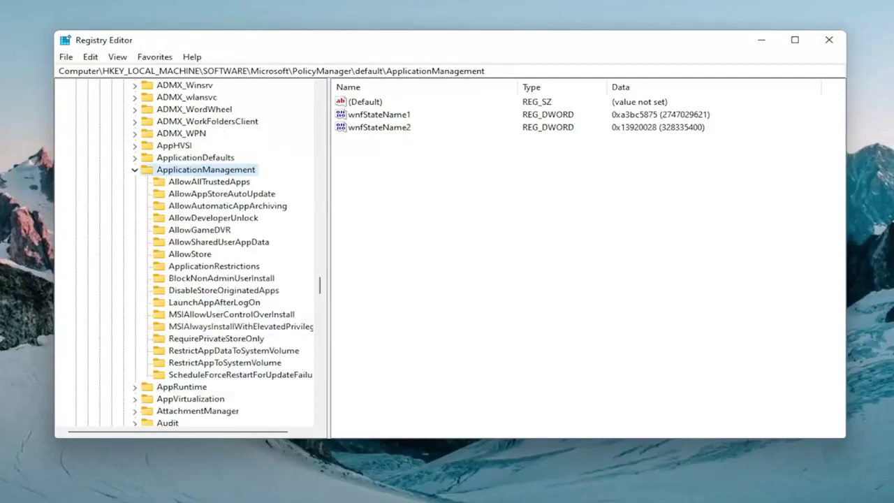
pyautogui.click(195, 235)
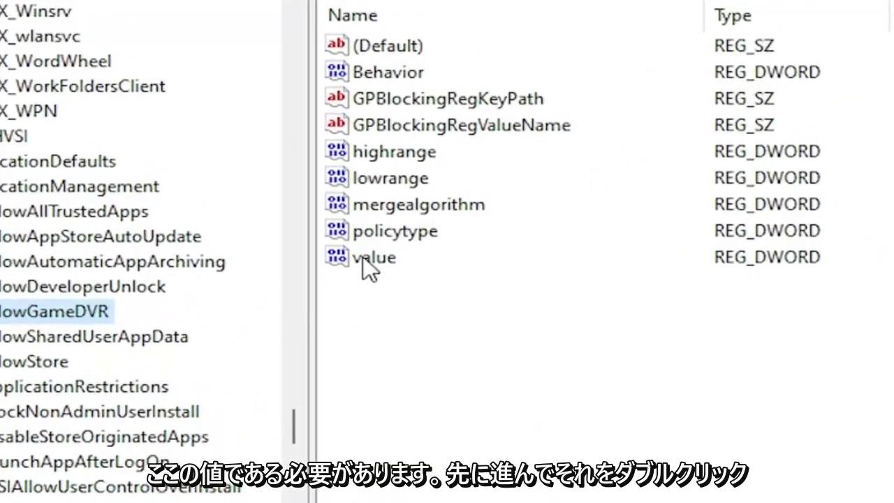
pyautogui.doubleClick(363, 256)
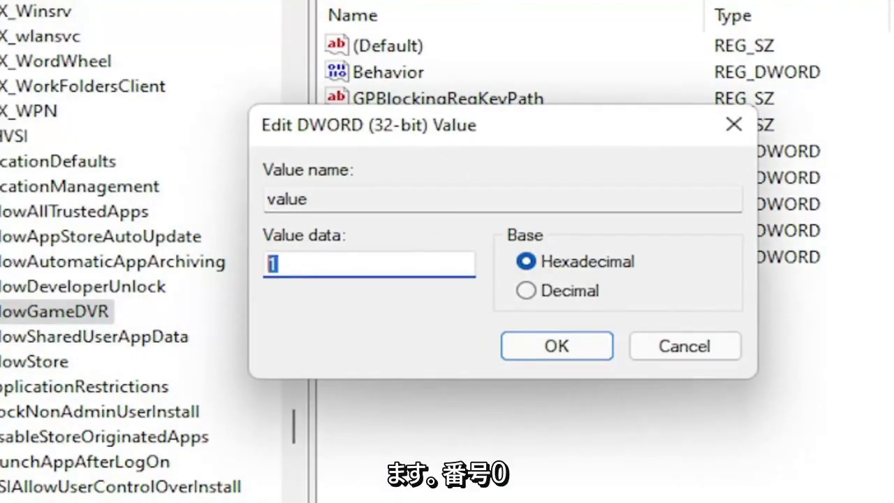
pyautogui.write('0')
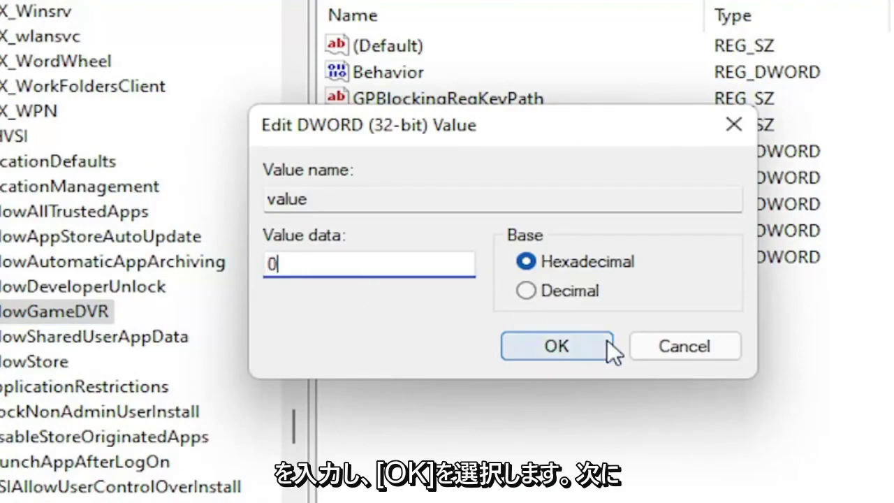
pyautogui.click(562, 350)
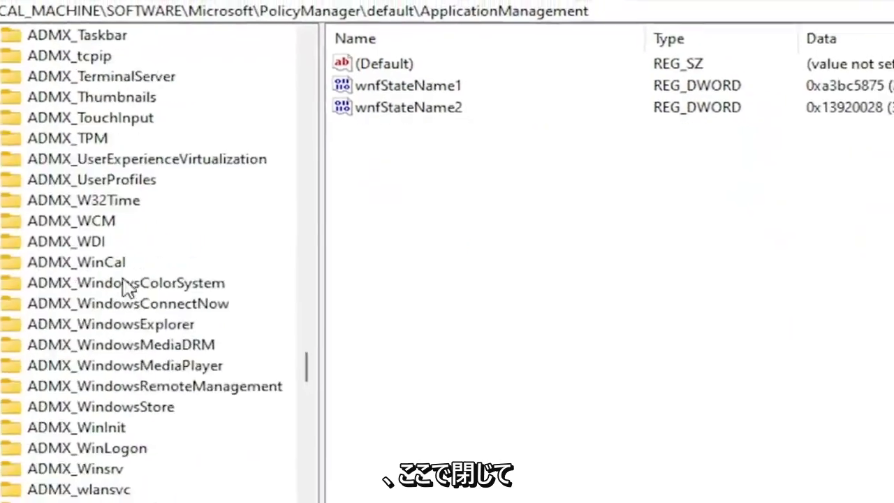
# - Collapse default, PolicyManager, Microsoft, SOFTWARE and HKEY_LOCAL_MACHINE, then close Registry Editor
pyautogui.moveTo(296, 447); pyautogui.dragTo(269, 311)
pyautogui.moveTo(312, 237); pyautogui.dragTo(322, 202)
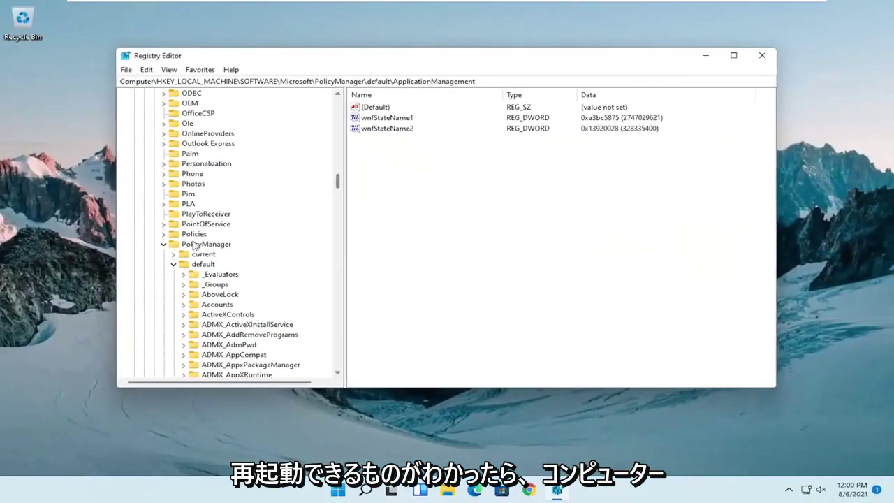
pyautogui.click(74, 326)
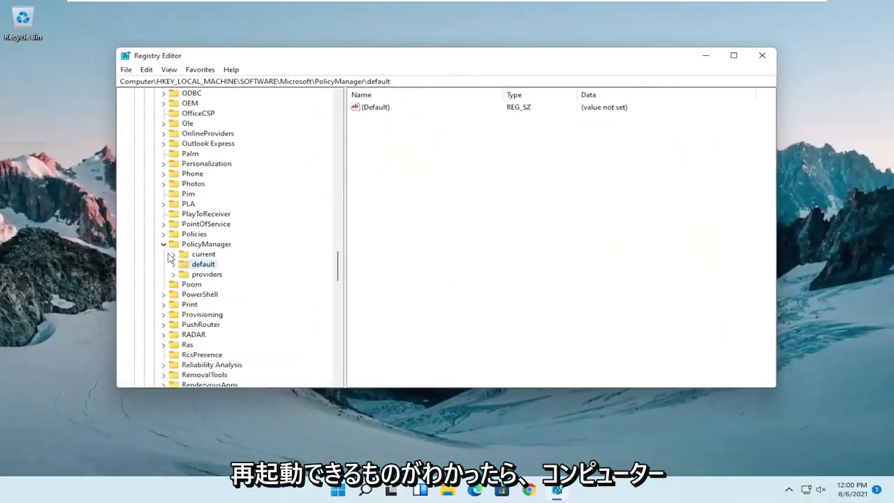
pyautogui.click(164, 244)
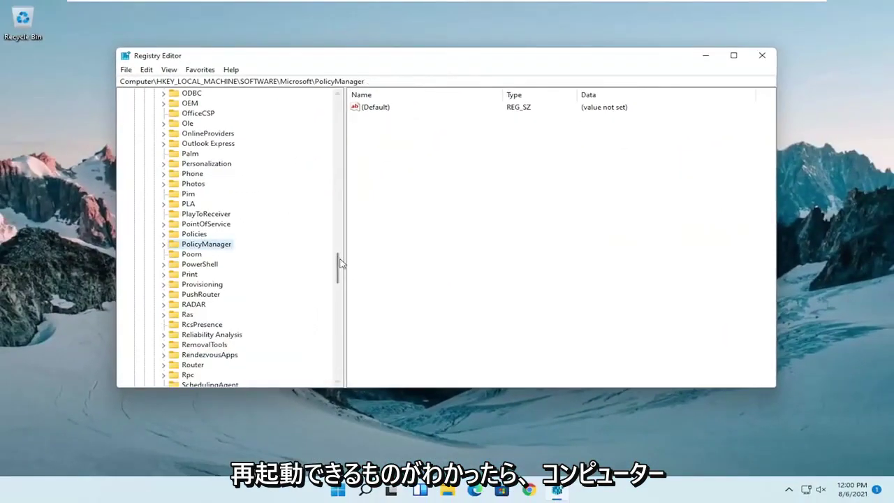
pyautogui.moveTo(339, 269); pyautogui.dragTo(326, 104)
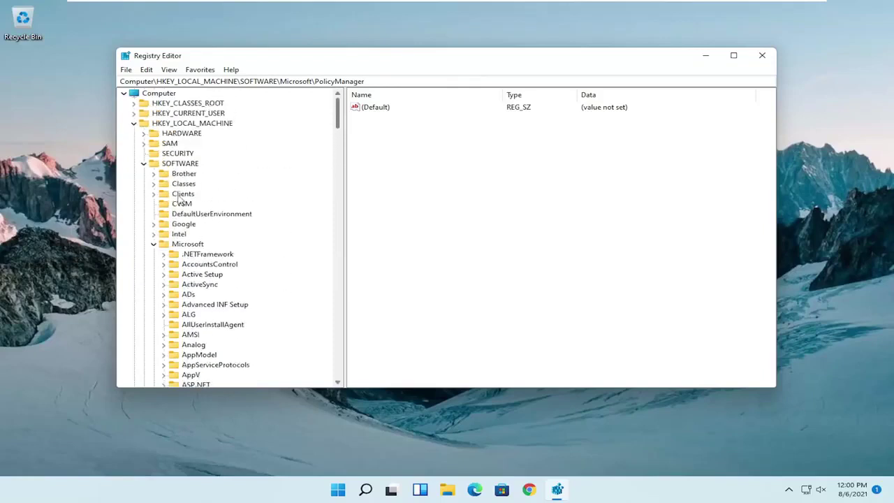
pyautogui.click(154, 245)
pyautogui.click(143, 165)
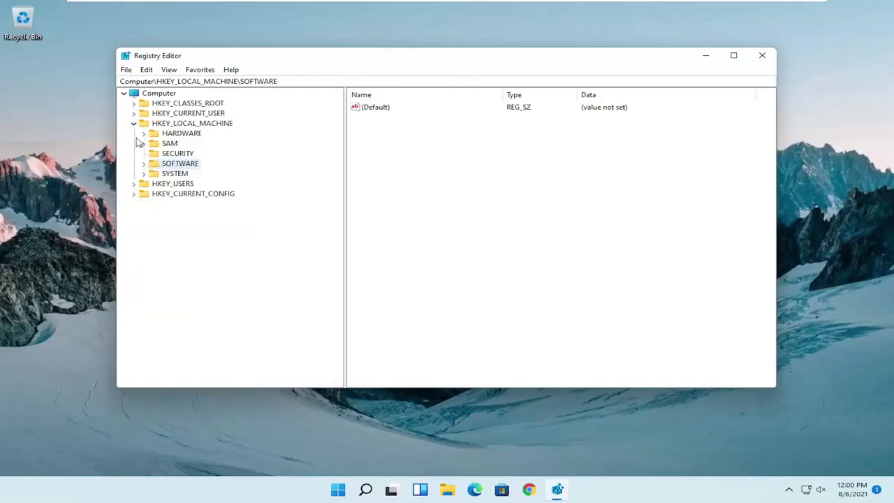
pyautogui.click(135, 123)
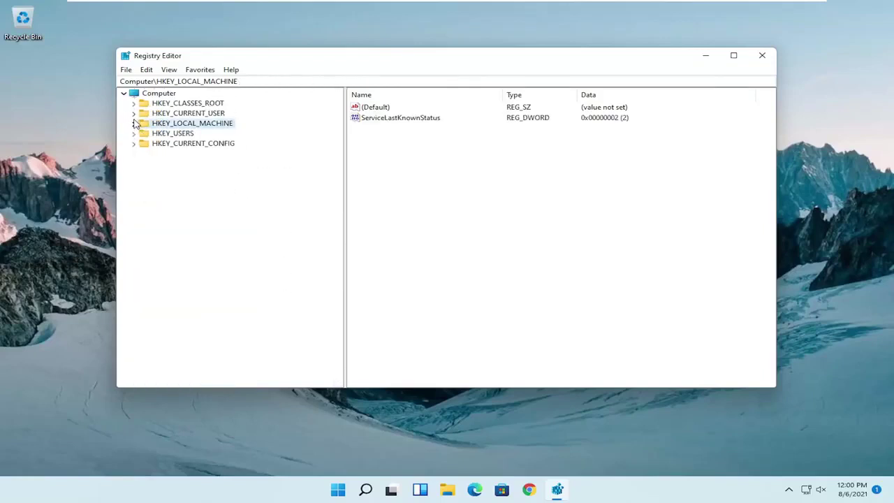
pyautogui.click(760, 57)
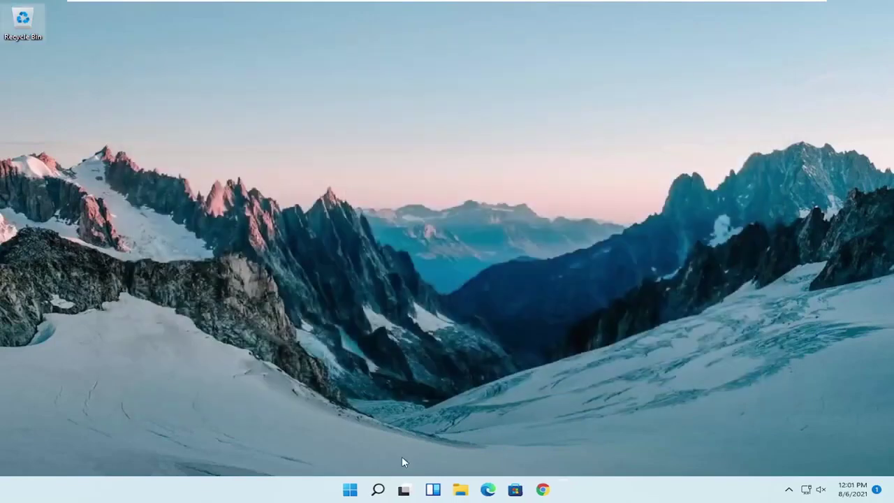
# - Restart Windows via the Start button's Shut down or sign out menu
pyautogui.rightClick(350, 493)
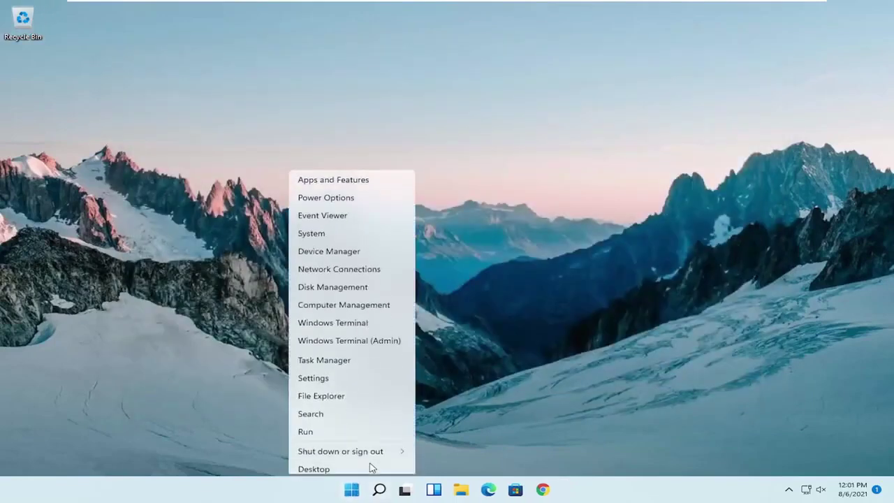
pyautogui.moveTo(398, 447)
pyautogui.click(440, 464)
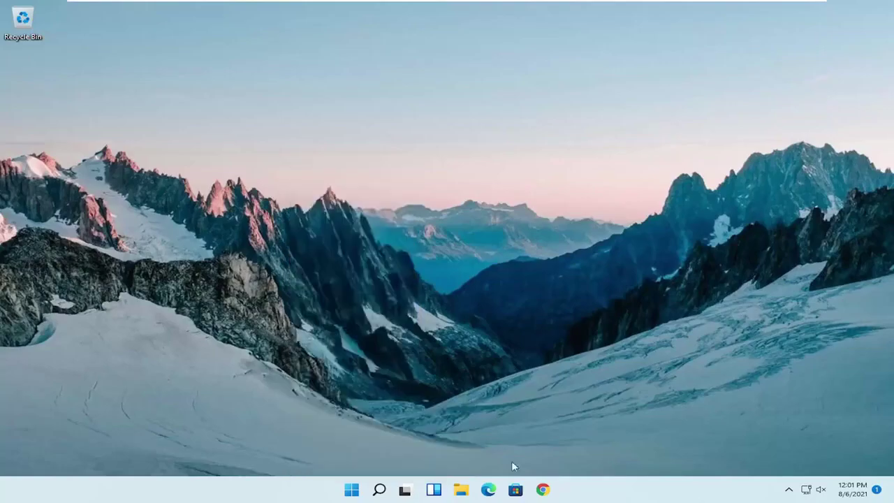